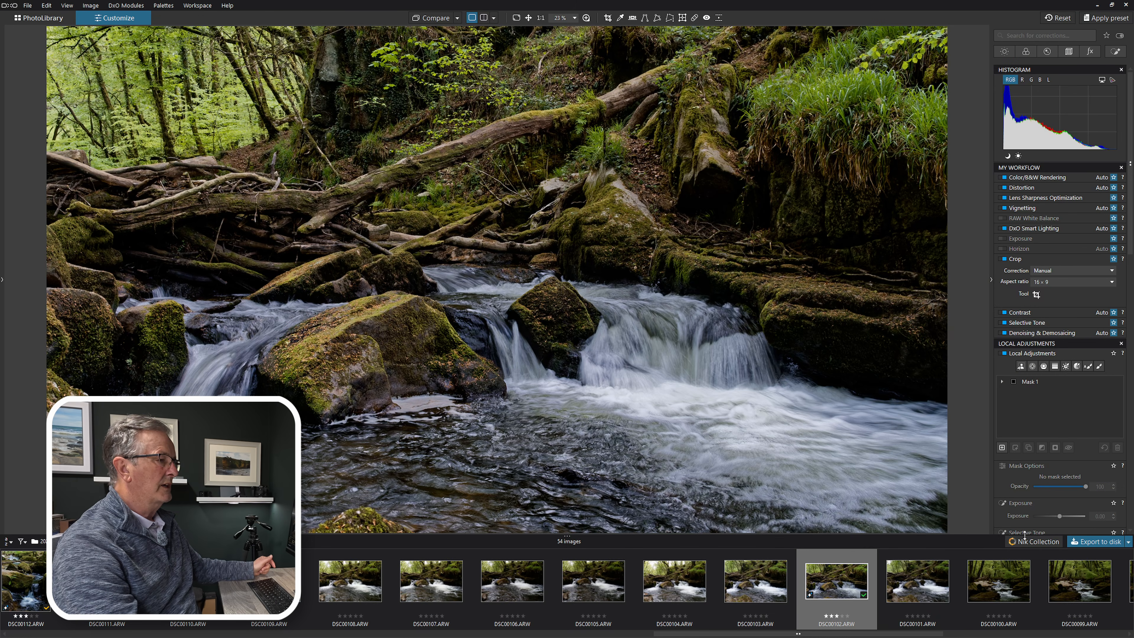
# Step: Set the Nik Collection export settings for DSC00102.ARW to TIFF format at 16-bit quality
pyautogui.click(1031, 542)
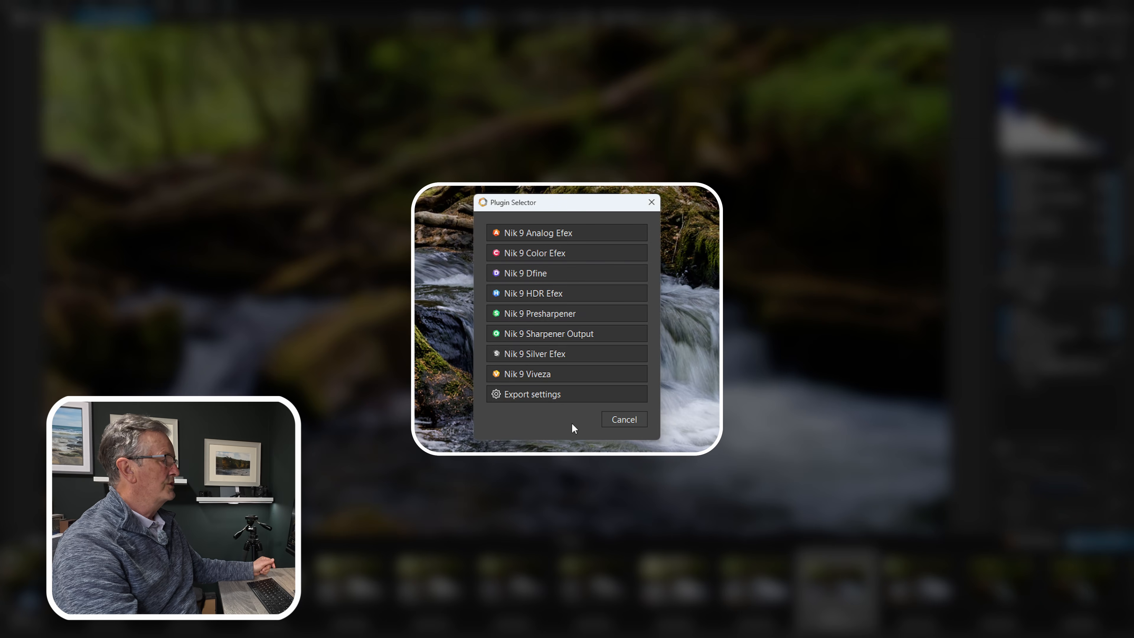
pyautogui.click(524, 396)
pyautogui.click(563, 267)
pyautogui.click(534, 304)
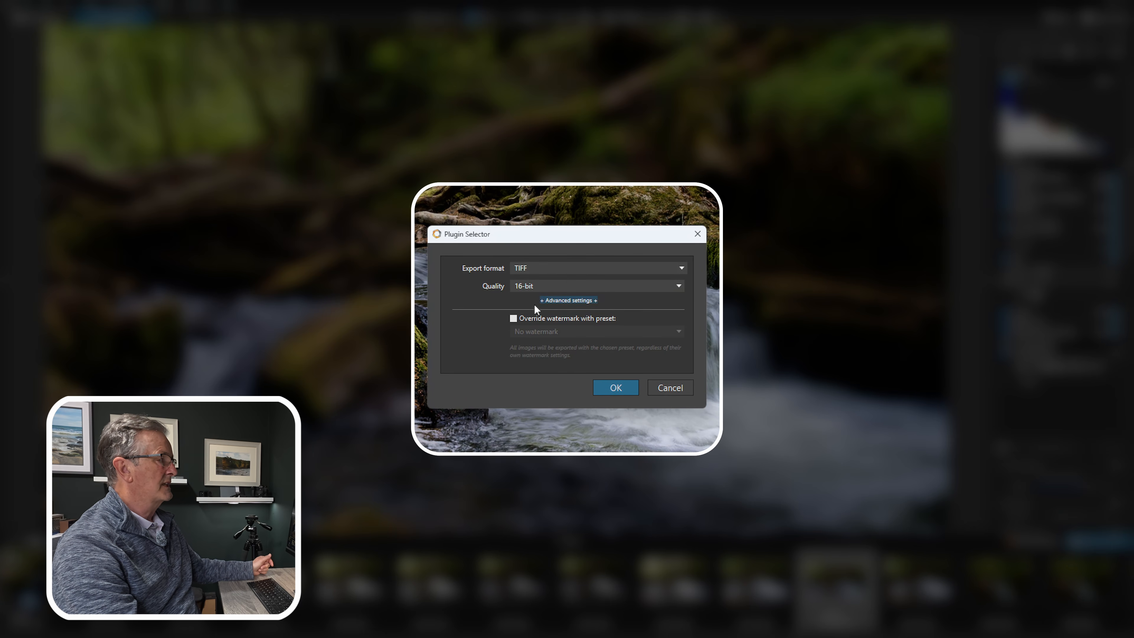
pyautogui.click(531, 288)
pyautogui.click(531, 321)
pyautogui.click(619, 390)
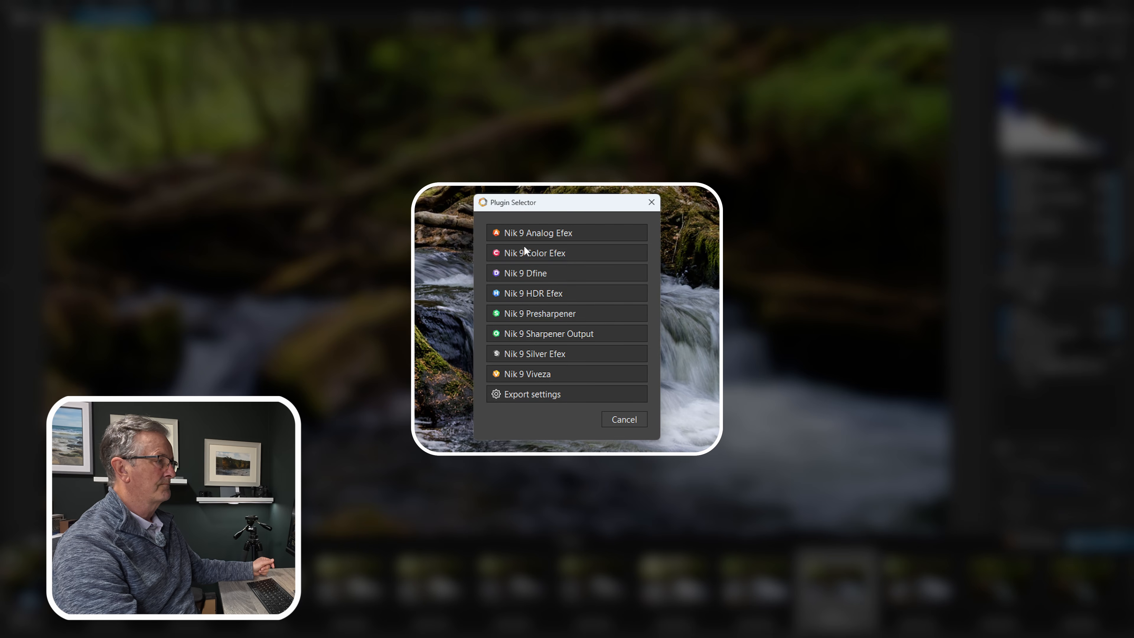
# Step: Send the photo to Nik 9 Color Efex and apply a Pro Contrast filter with Correct Contrast 21%, Dynamic Contrast 42% and Shadows 26%
pyautogui.click(528, 252)
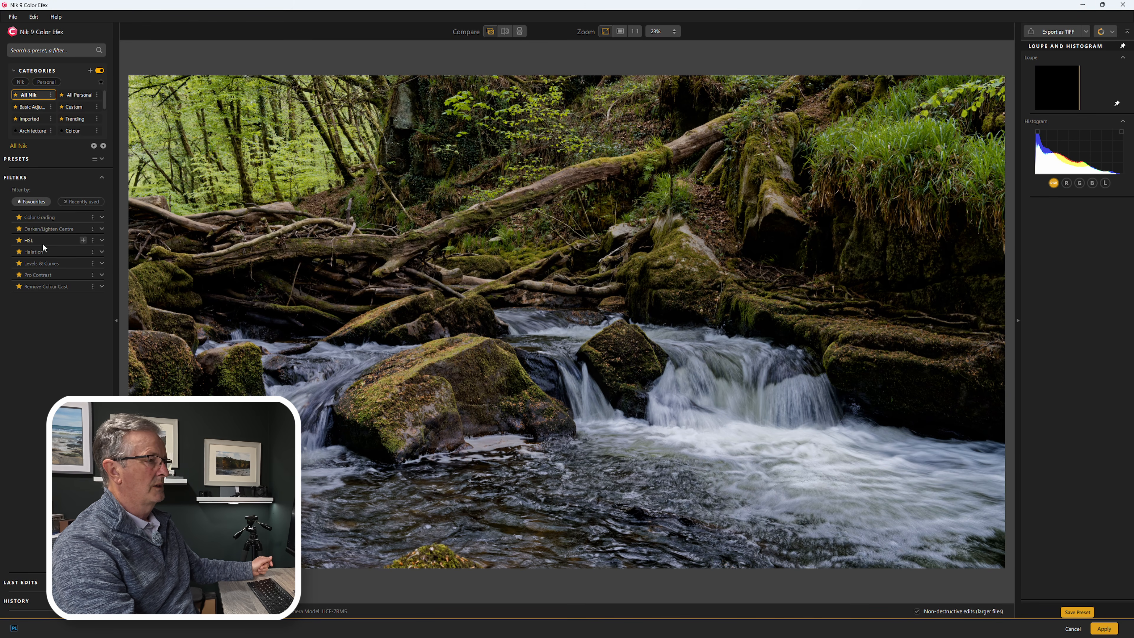
pyautogui.click(83, 275)
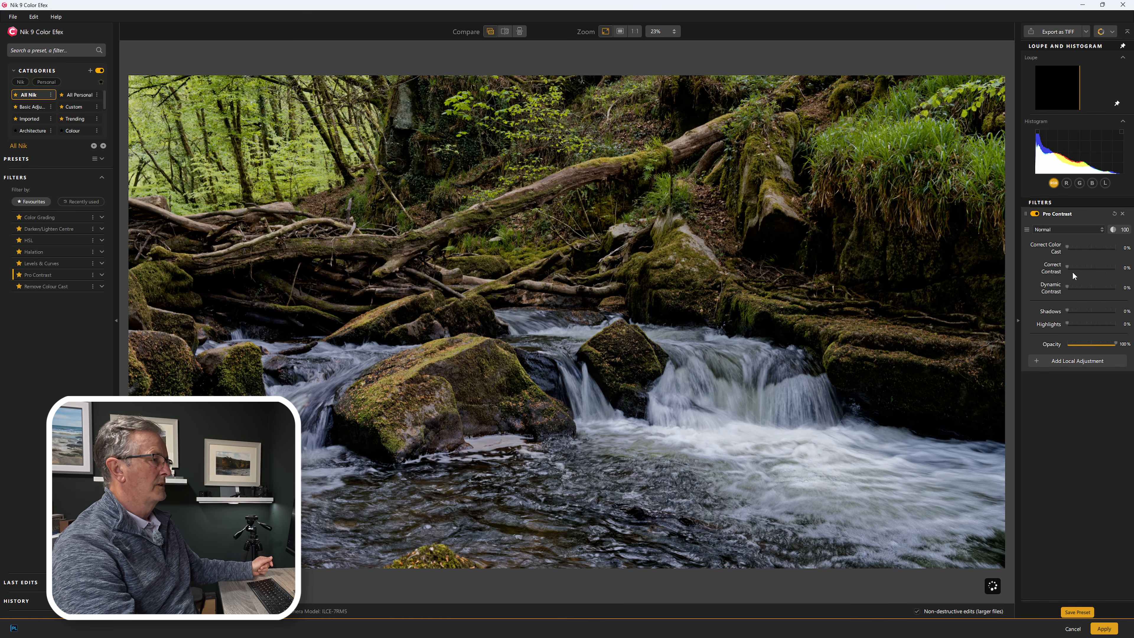
pyautogui.moveTo(1067, 268); pyautogui.dragTo(1080, 312)
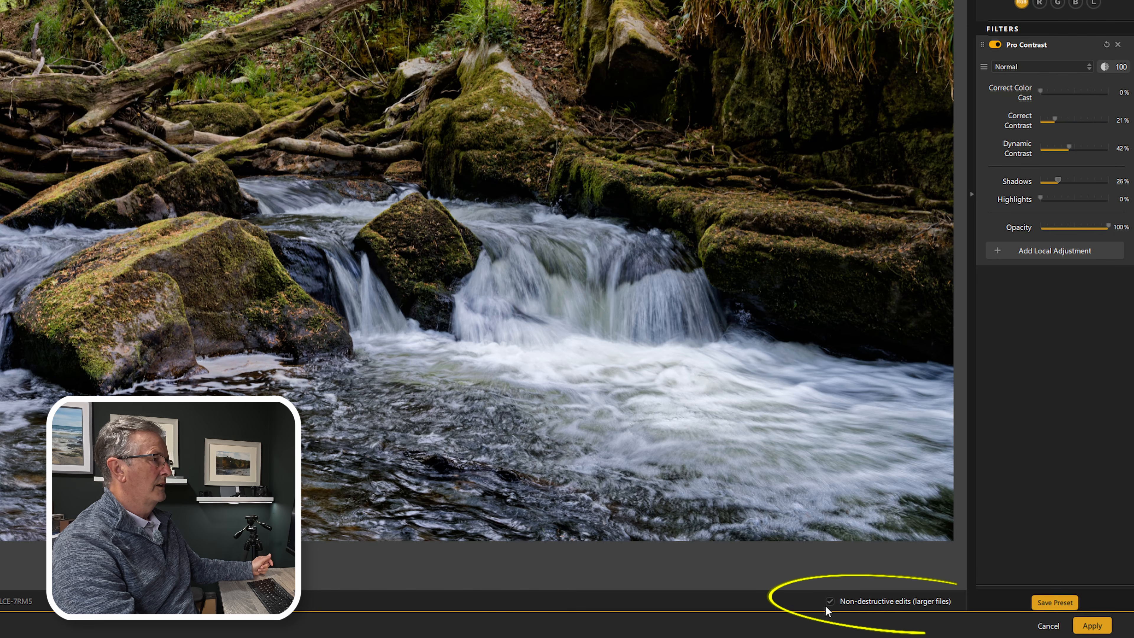
pyautogui.click(1085, 627)
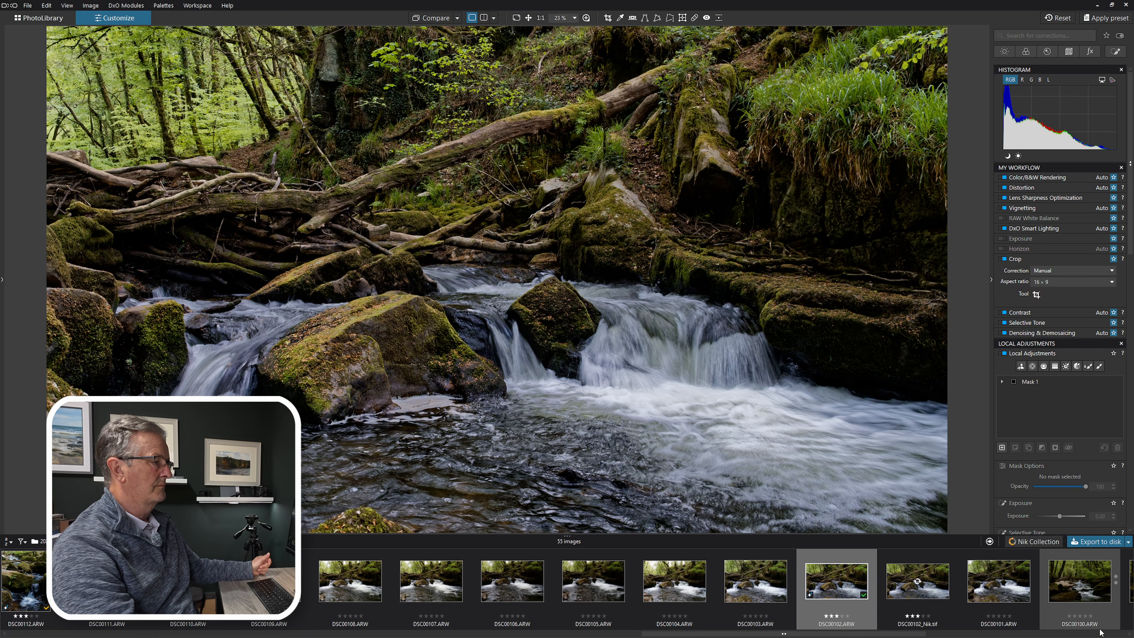
# Step: Reopen DSC00102_Nik.tif in Nik 9 Color Efex with the export format set to Original file(s) - no processing
pyautogui.click(925, 598)
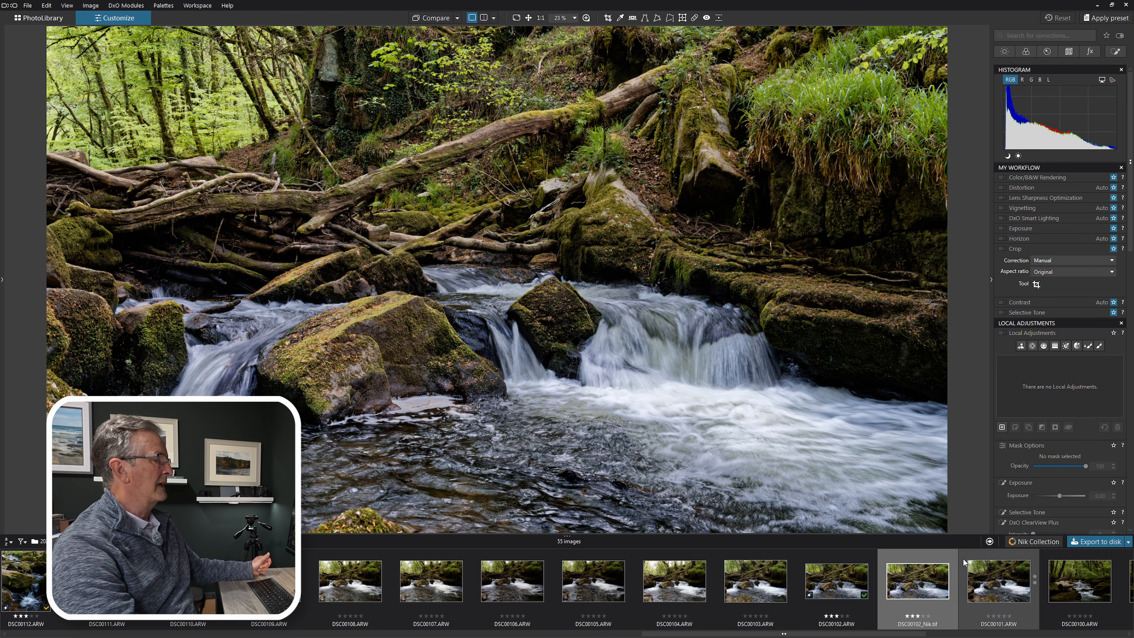
pyautogui.click(1030, 542)
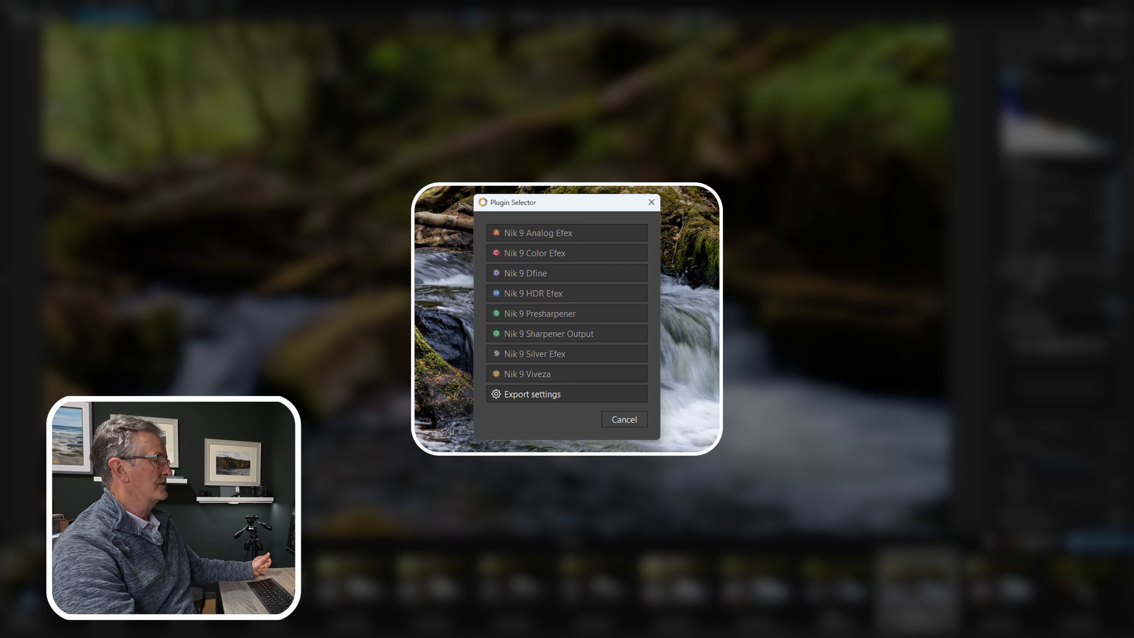
pyautogui.click(532, 392)
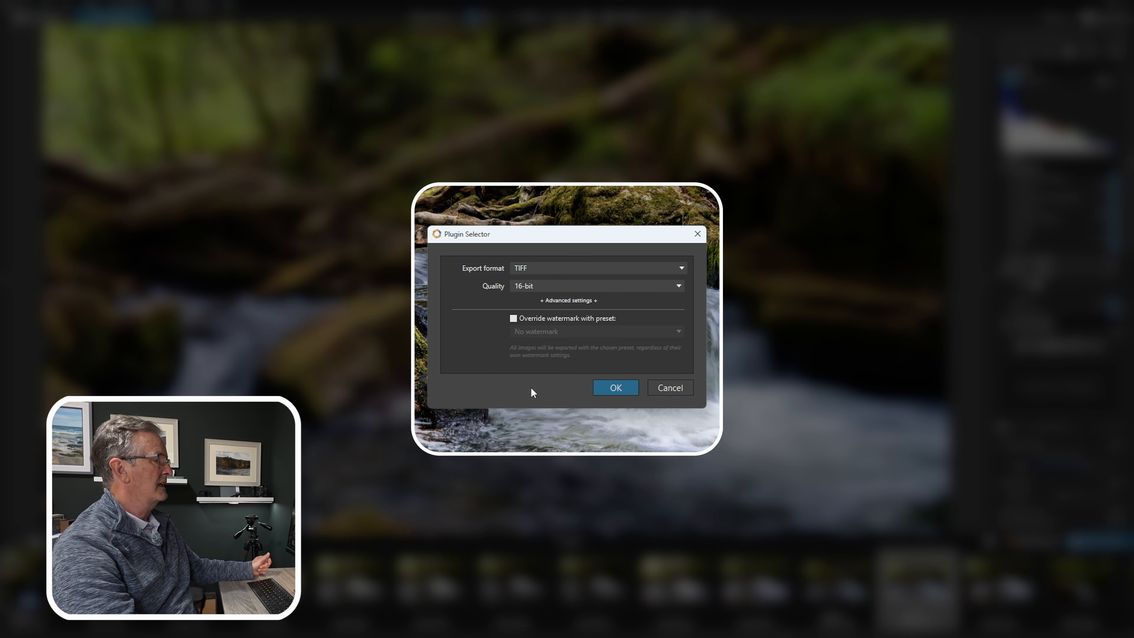
pyautogui.click(558, 270)
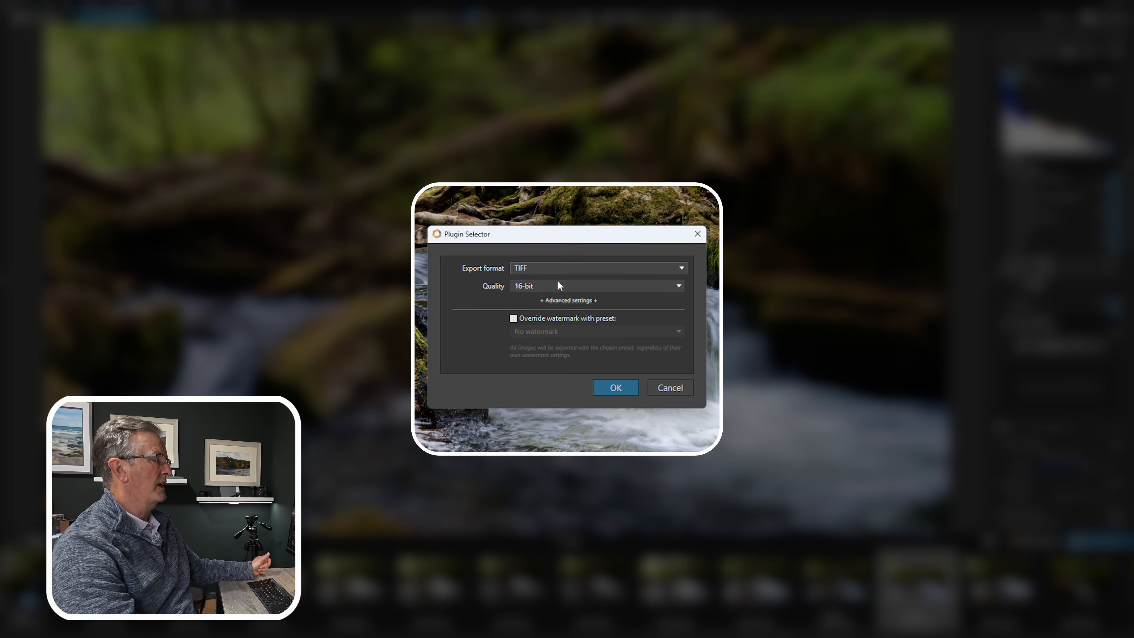
pyautogui.click(557, 281)
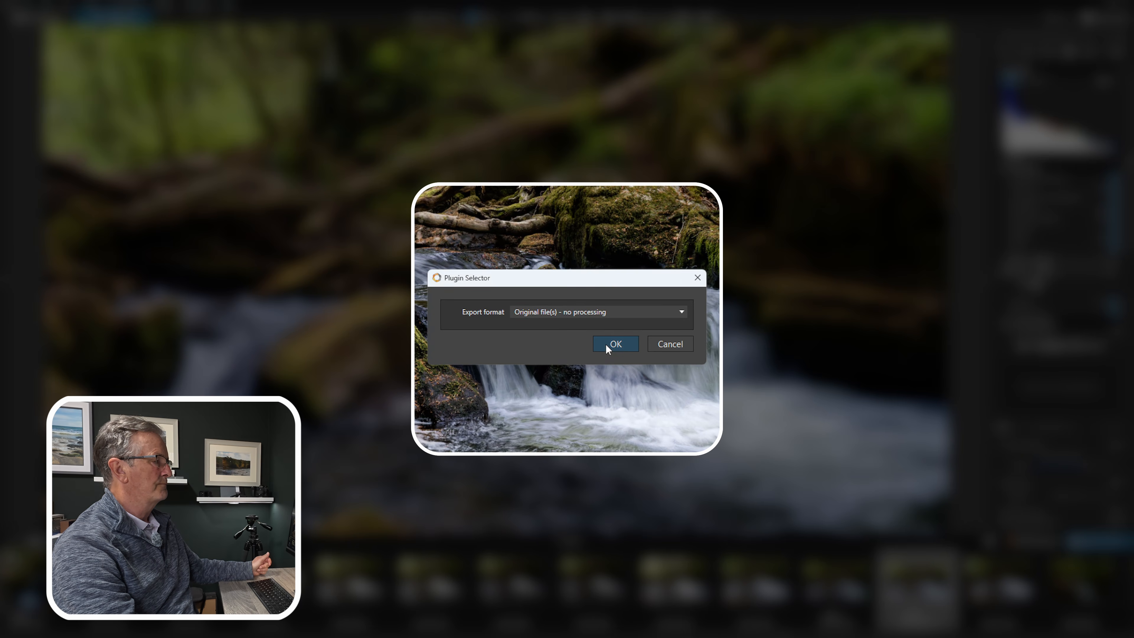
pyautogui.click(615, 344)
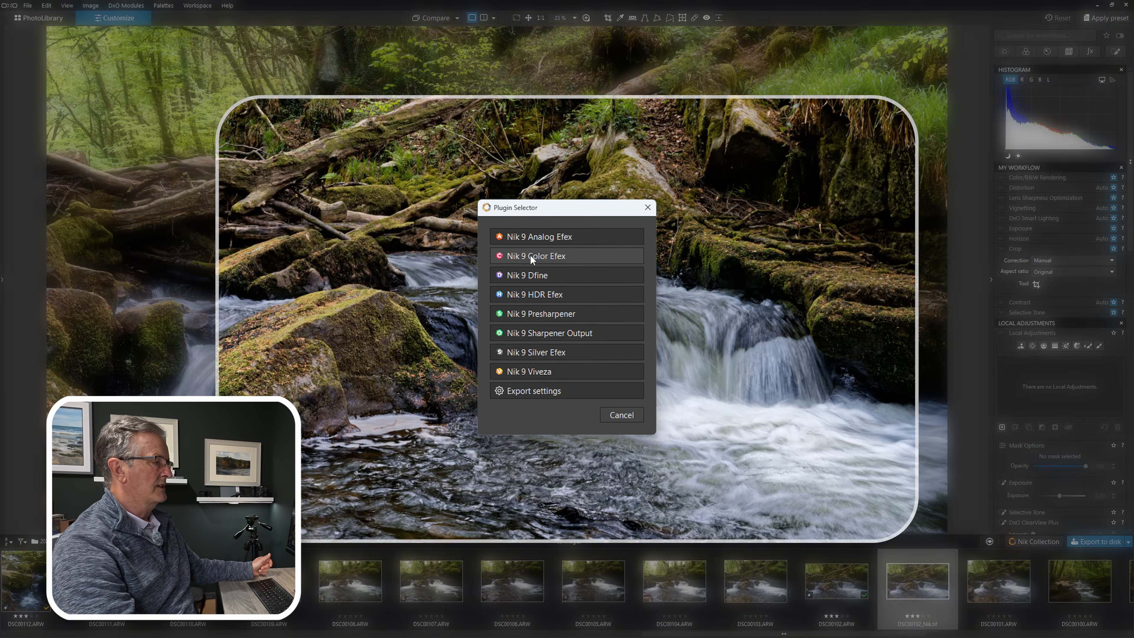
pyautogui.click(531, 253)
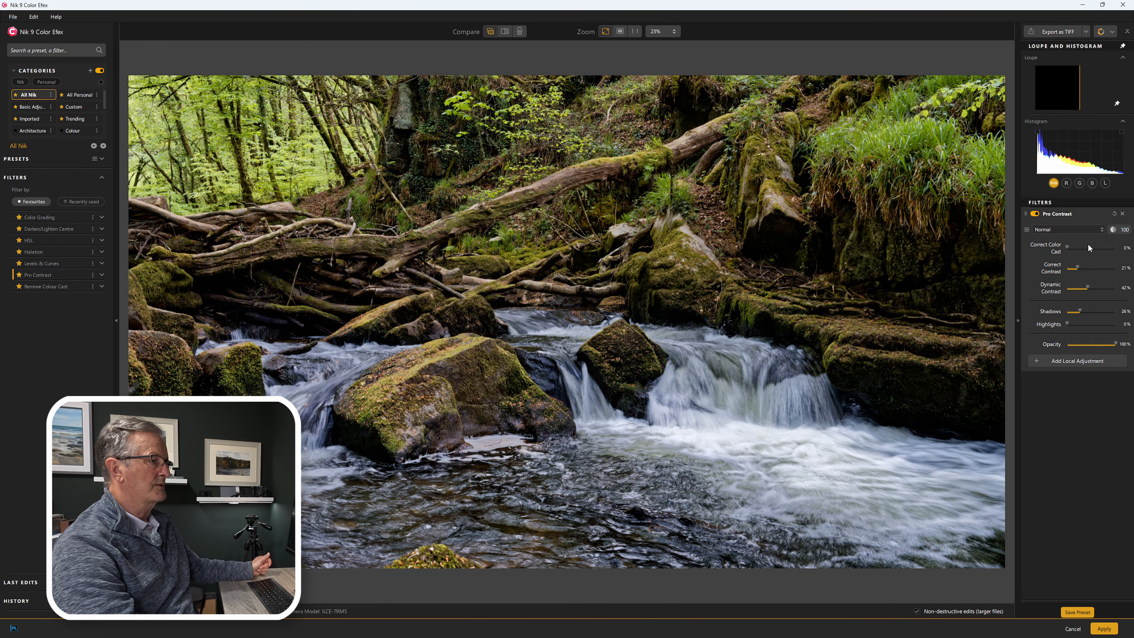
pyautogui.click(1102, 228)
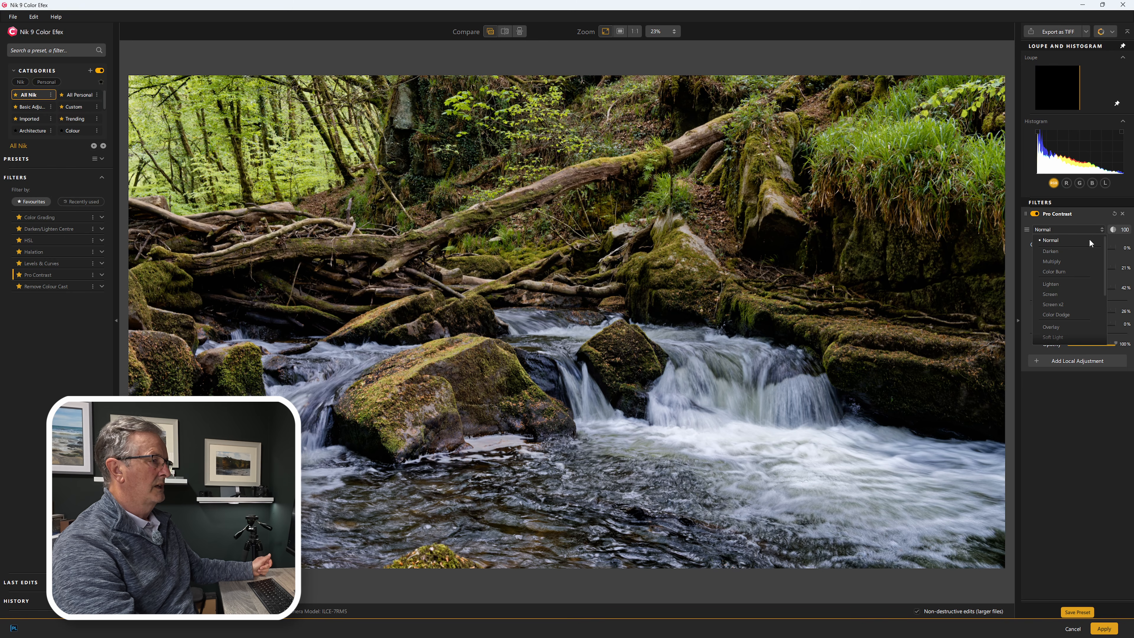
pyautogui.click(1060, 283)
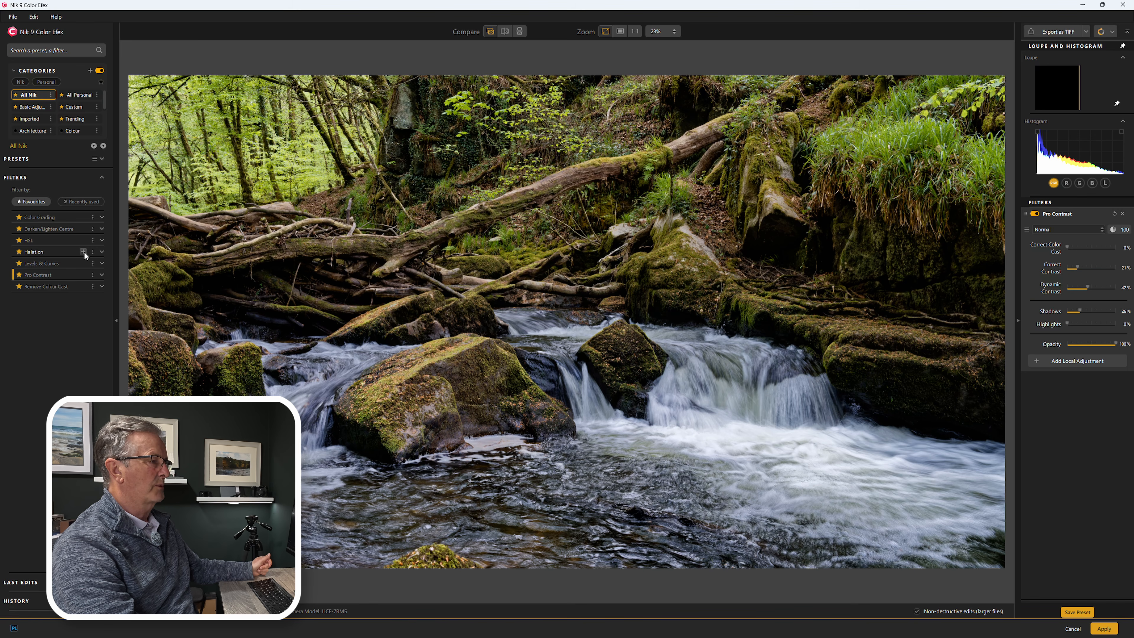
# Step: Add a Halation filter with Intensity 6% and Spread 14%, and apply the edits to the image
pyautogui.click(83, 252)
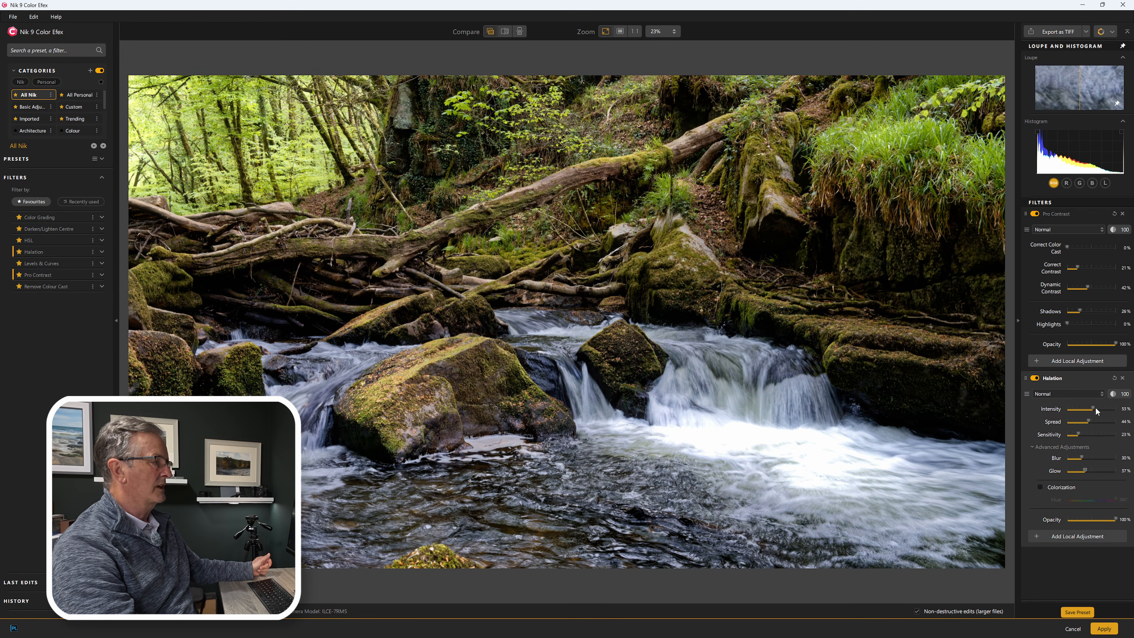
pyautogui.moveTo(1080, 414); pyautogui.dragTo(1072, 417)
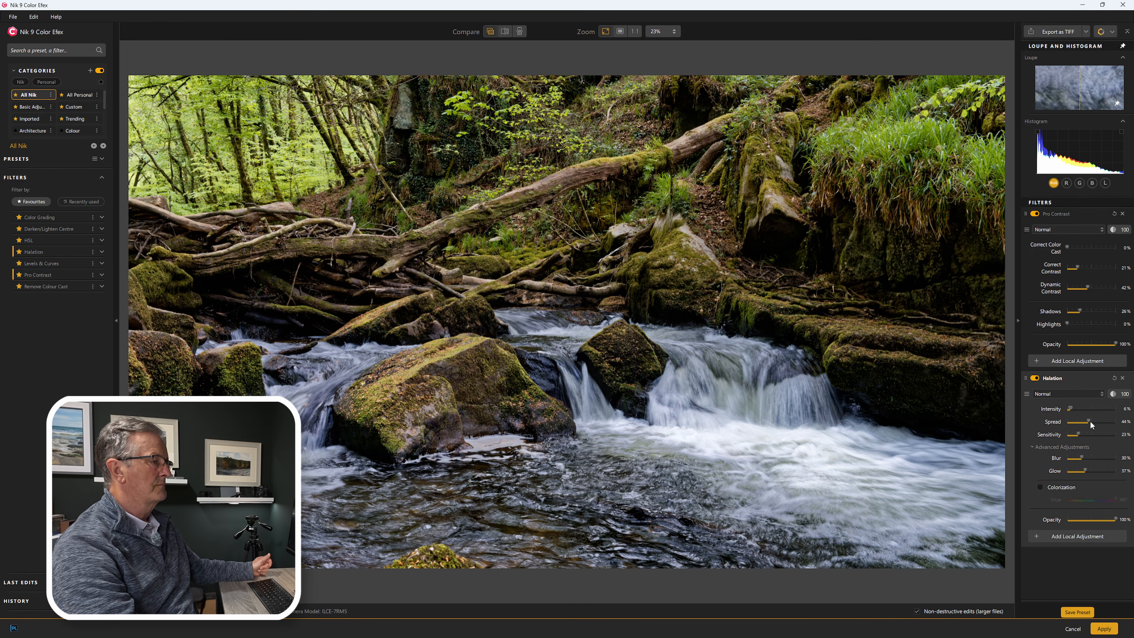
pyautogui.moveTo(1077, 422); pyautogui.dragTo(1075, 423)
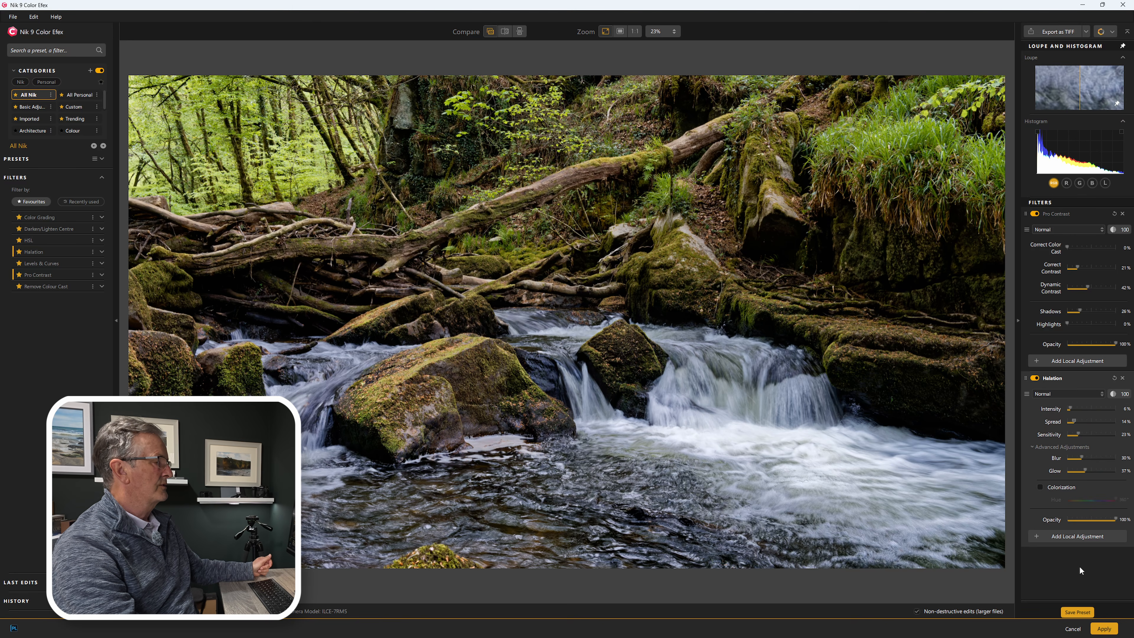
pyautogui.click(1104, 629)
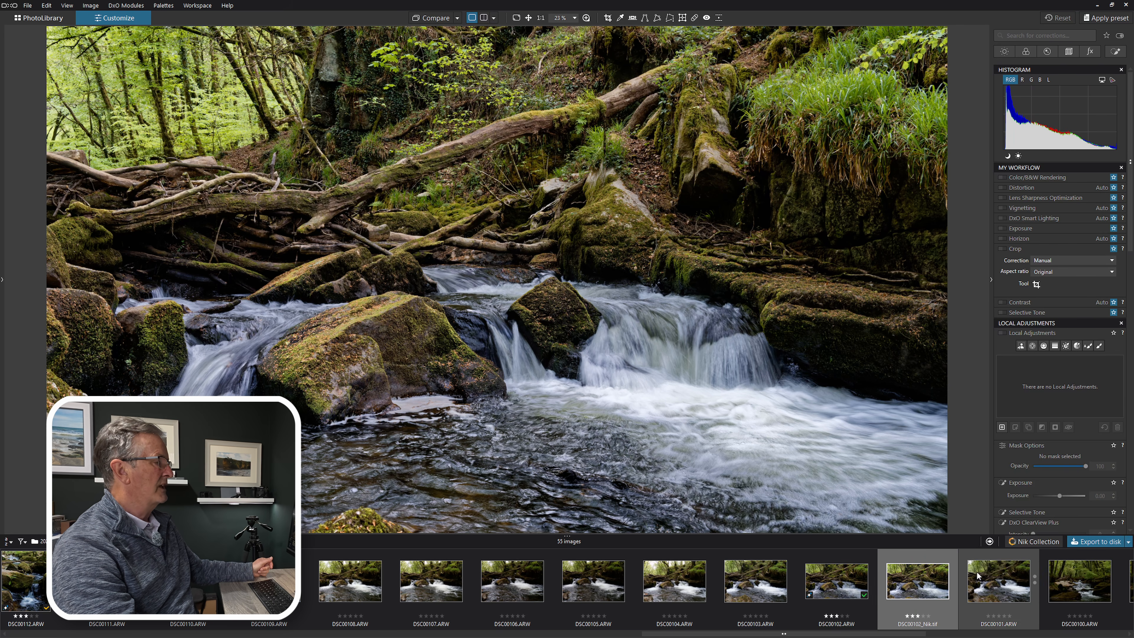
# Step: Send DSC00102_Nik.tif to Nik 9 Color Efex with TIFF as the export format, and leave the plugin without applying edits
pyautogui.click(1030, 542)
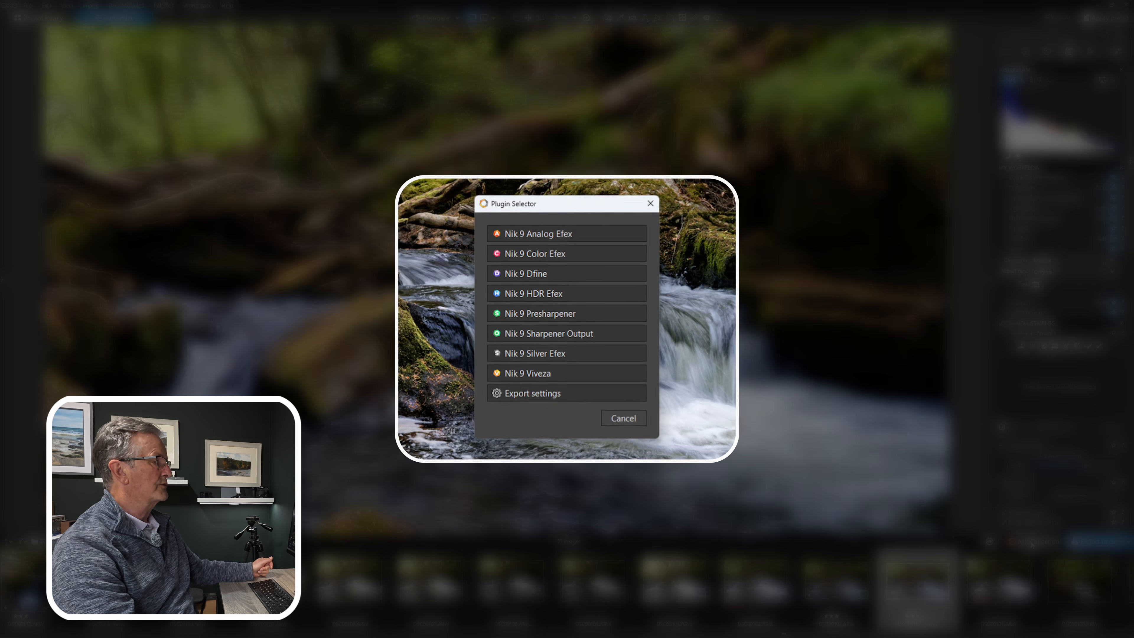
pyautogui.click(527, 393)
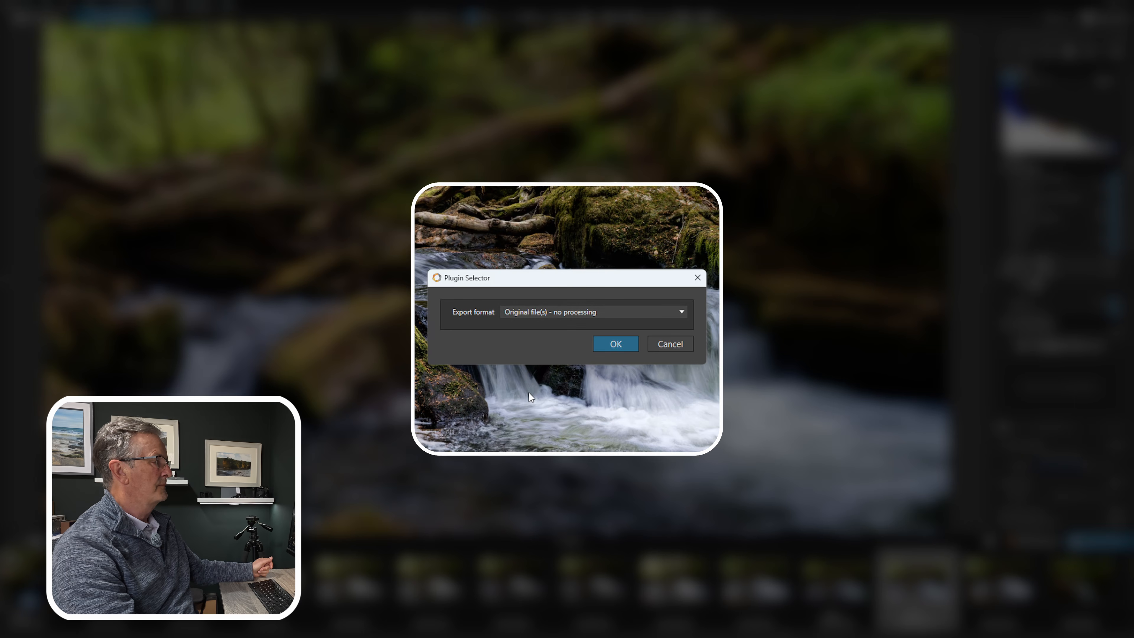
pyautogui.click(547, 312)
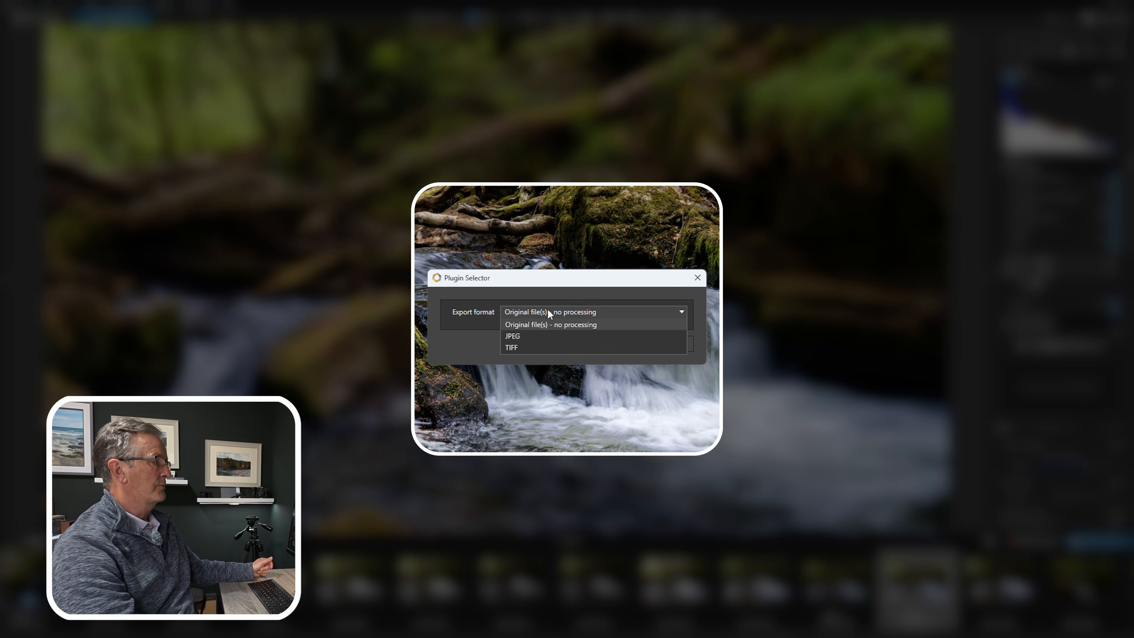
pyautogui.click(517, 347)
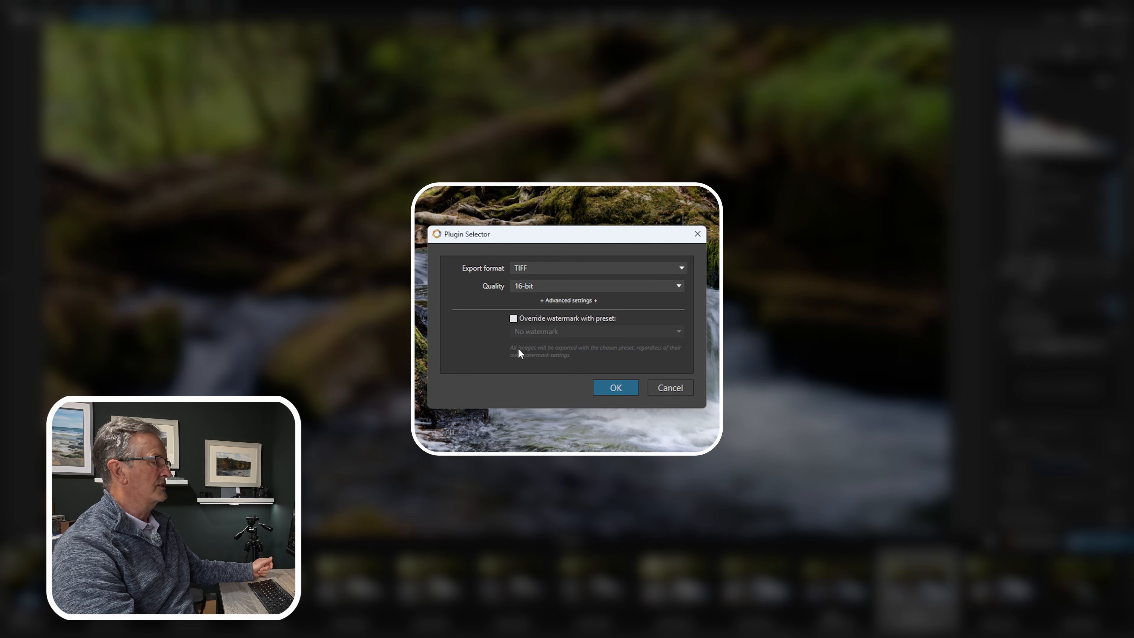
pyautogui.click(616, 387)
pyautogui.click(530, 248)
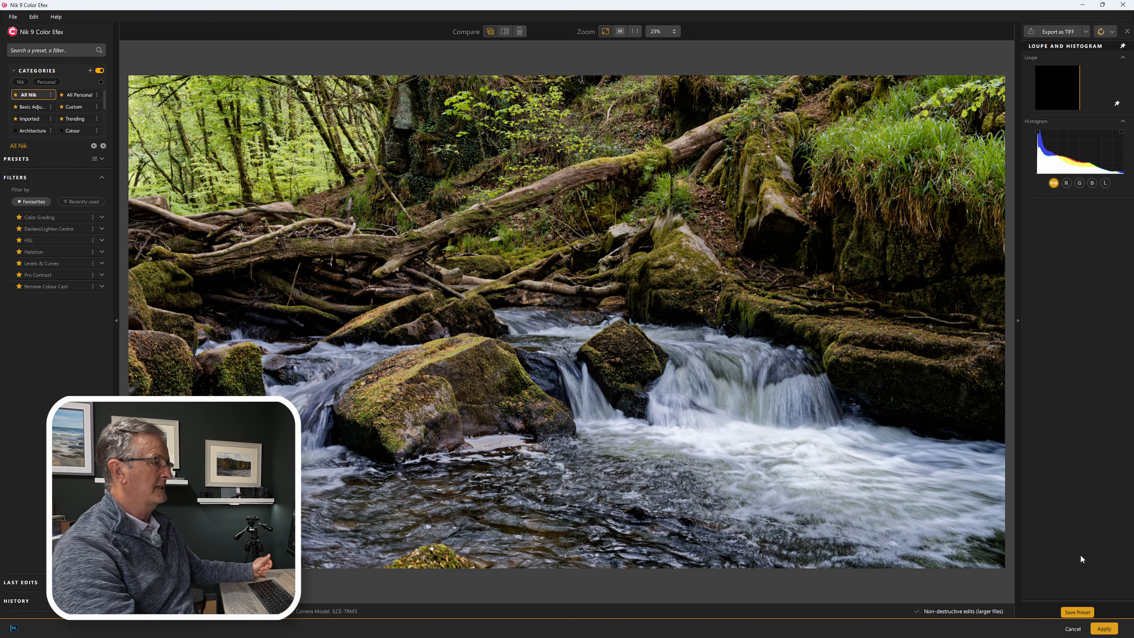
pyautogui.click(1073, 628)
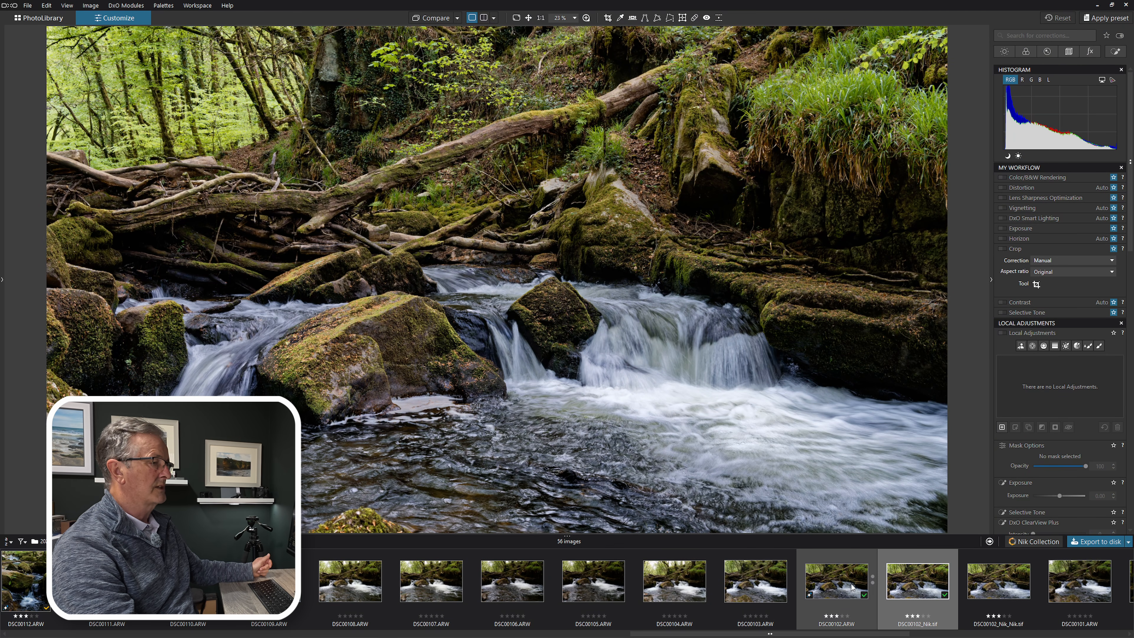
pyautogui.moveTo(996, 588)
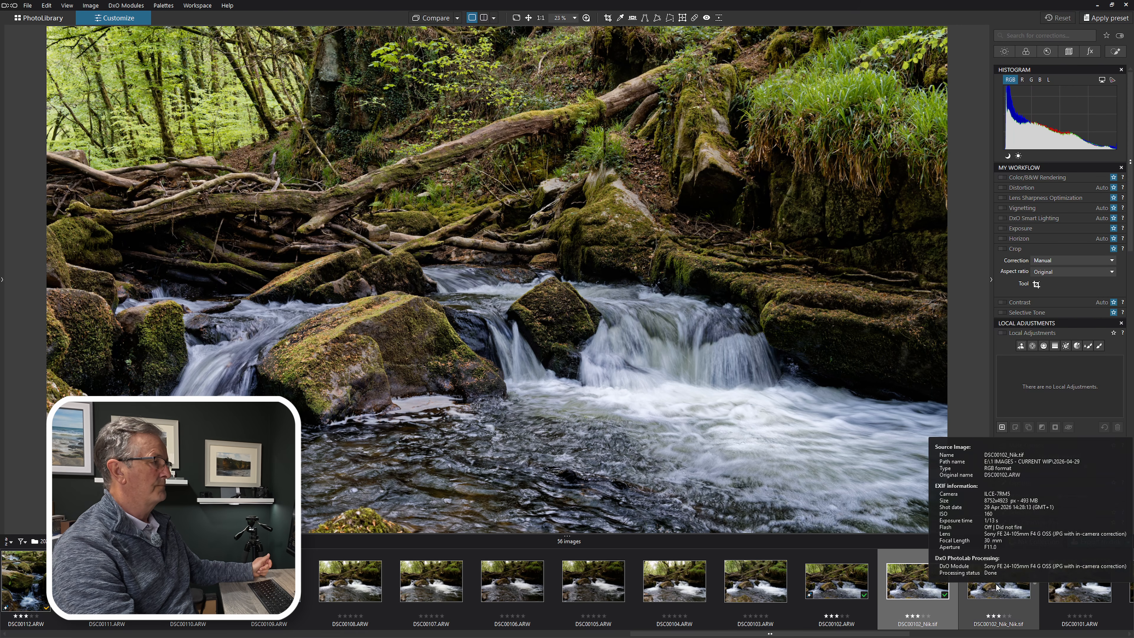